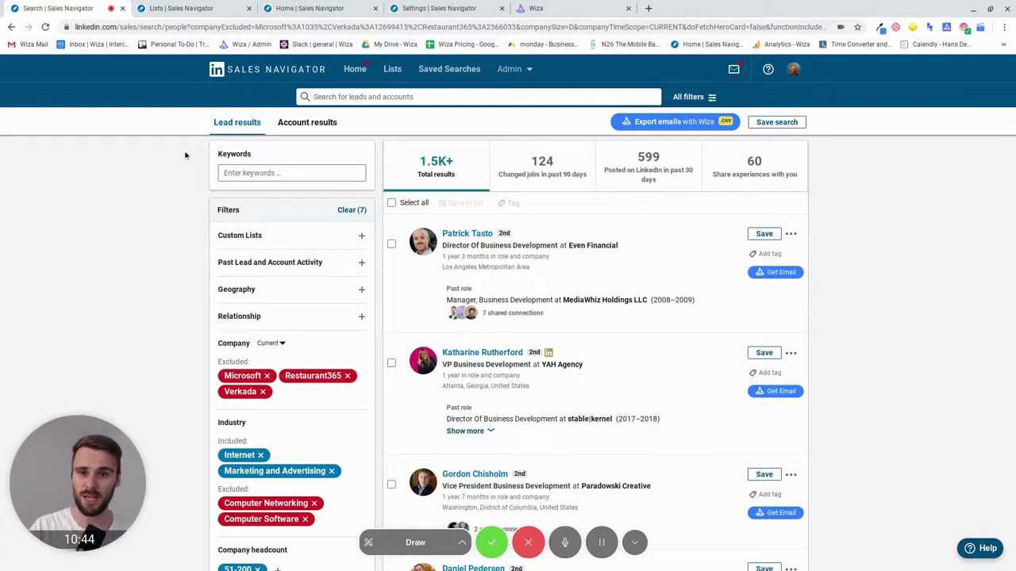
# Step: Tick the checkboxes of the first three leads in the search results
pyautogui.click(391, 245)
pyautogui.click(391, 363)
pyautogui.scroll(-1, 392, 367)
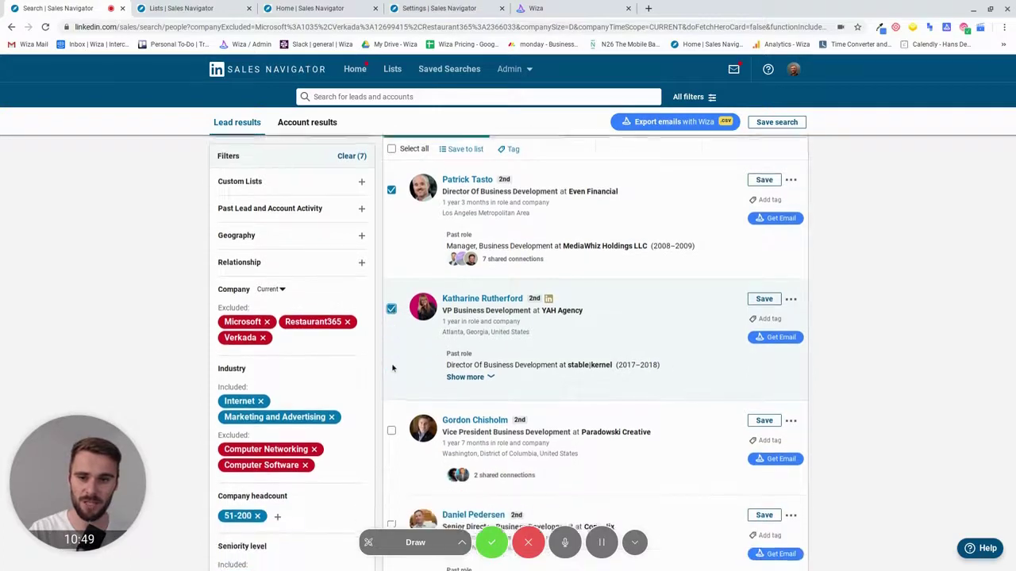
pyautogui.click(391, 429)
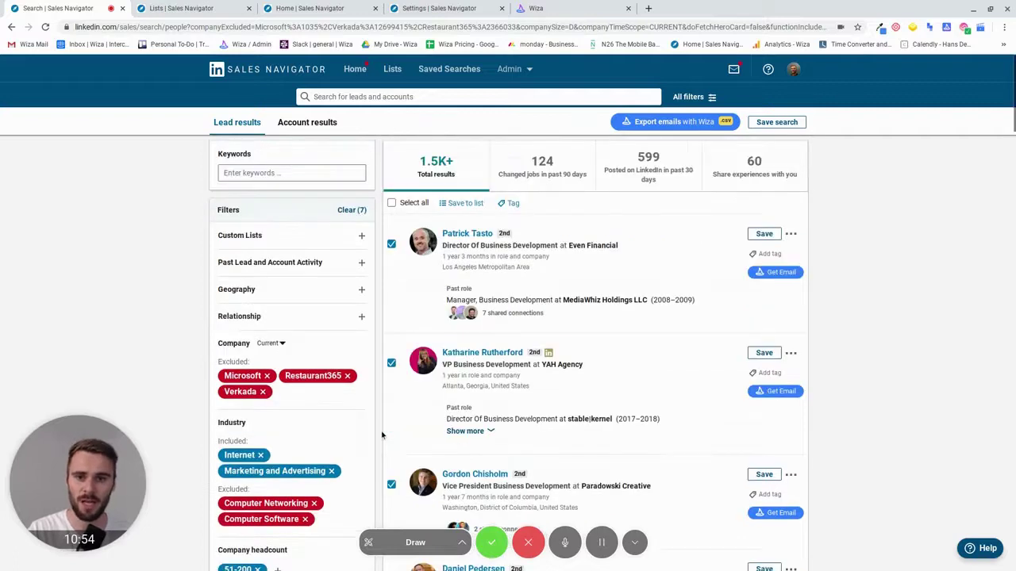
pyautogui.scroll(1, 381, 434)
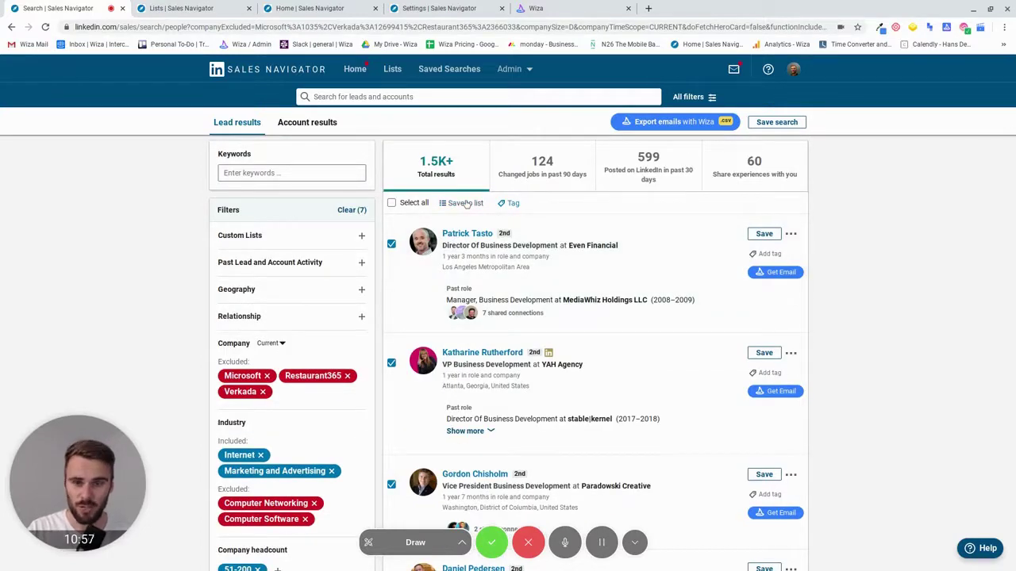
# Step: Open the Save to list dropdown and close it without saving
pyautogui.click(466, 204)
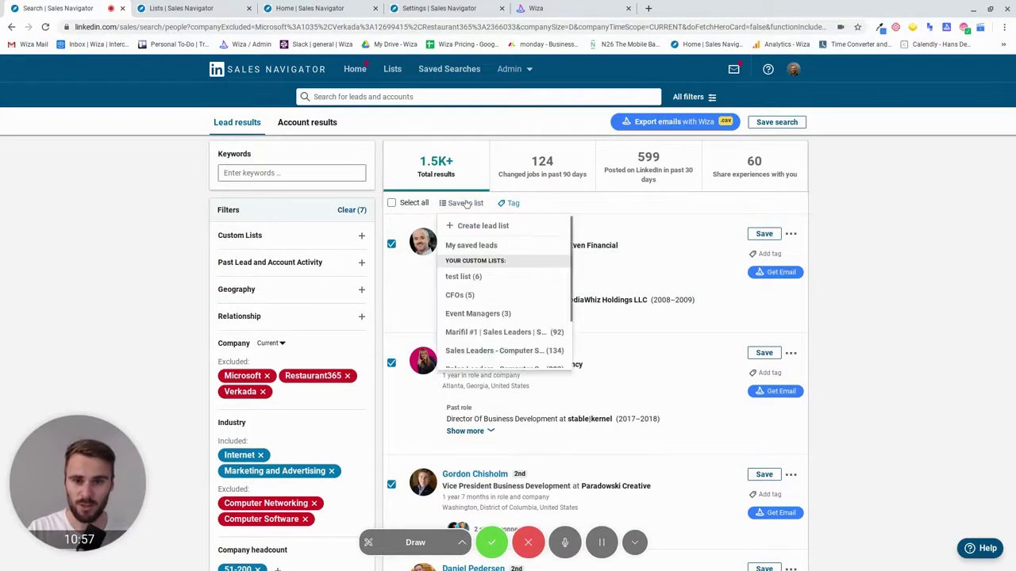
pyautogui.click(169, 220)
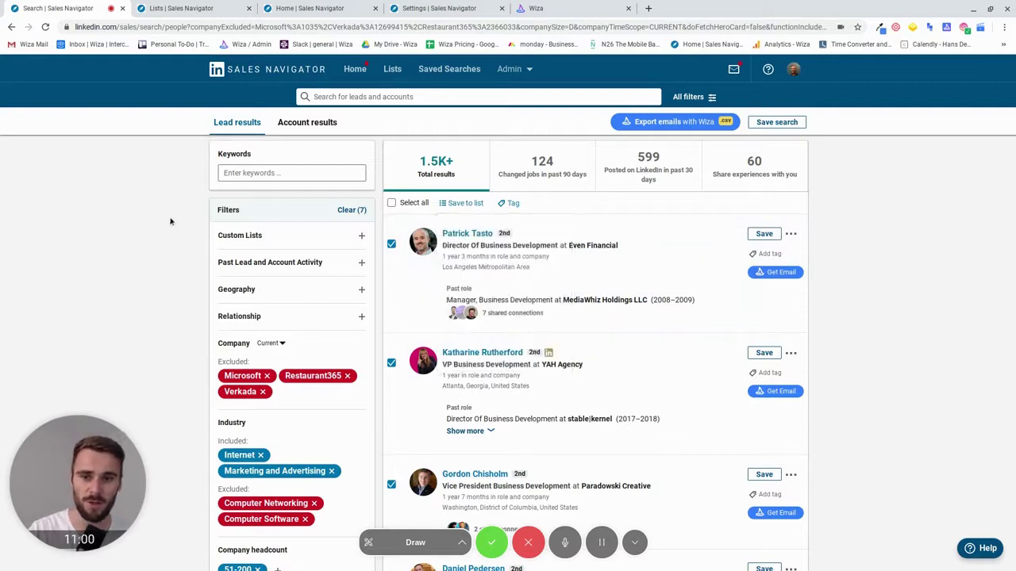
pyautogui.scroll(-1, 188, 270)
pyautogui.scroll(-1, 182, 320)
pyautogui.scroll(1, 192, 434)
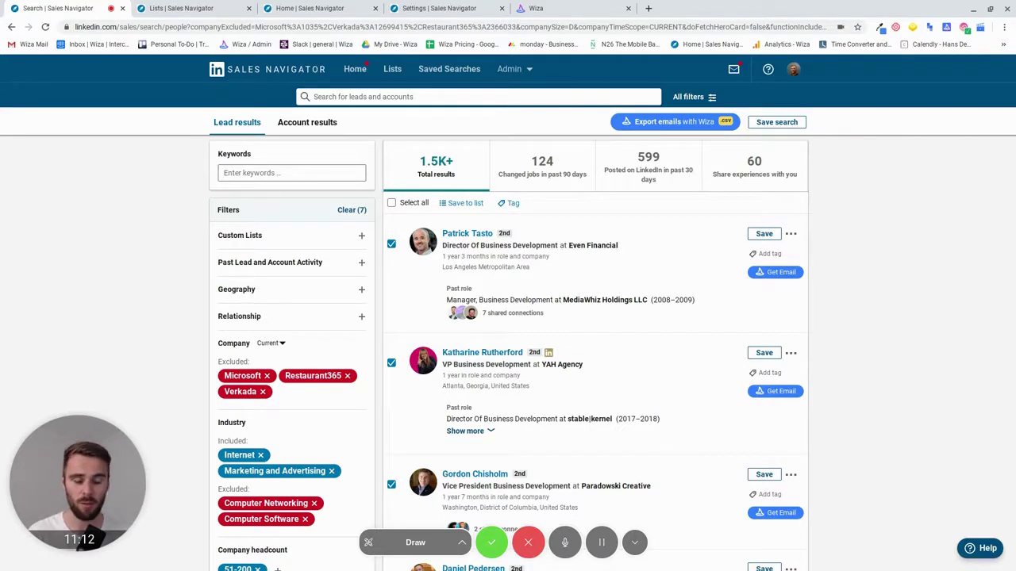
# Step: Review the 248-lead saved list, then show the homepage job-change alerts feed
pyautogui.click(187, 6)
pyautogui.scroll(-1, 172, 274)
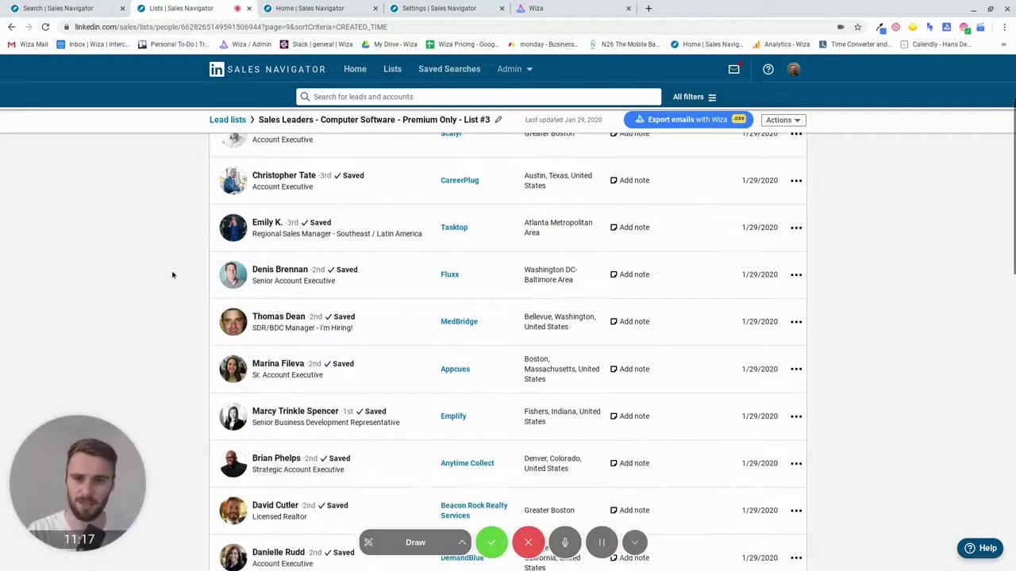
pyautogui.scroll(1, 172, 275)
pyautogui.scroll(1, 173, 275)
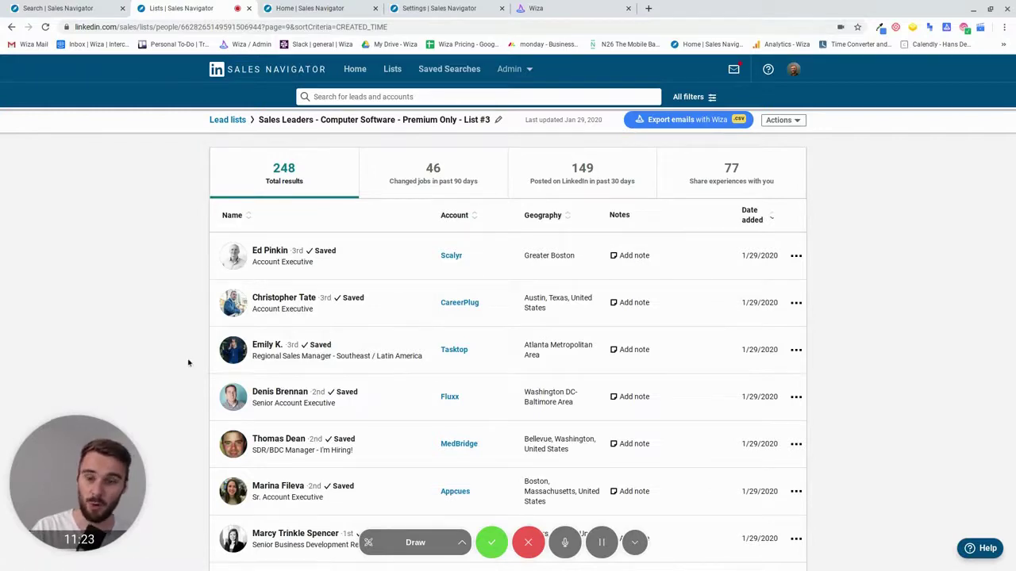
pyautogui.click(309, 8)
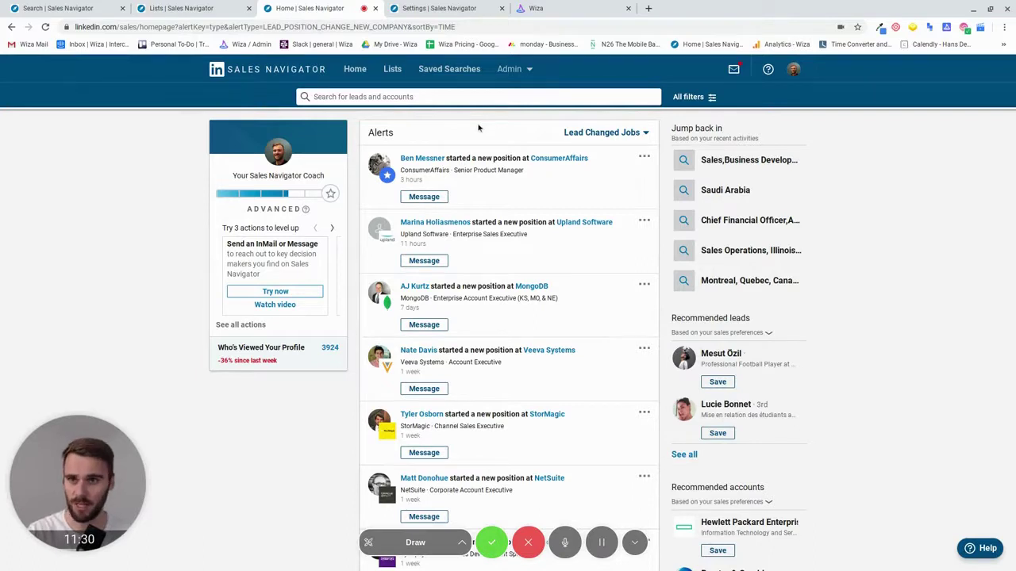
# Step: Keep the Lead Changed Jobs filter and browse alerts, including new roles at Synopsys and DoiT
pyautogui.click(590, 133)
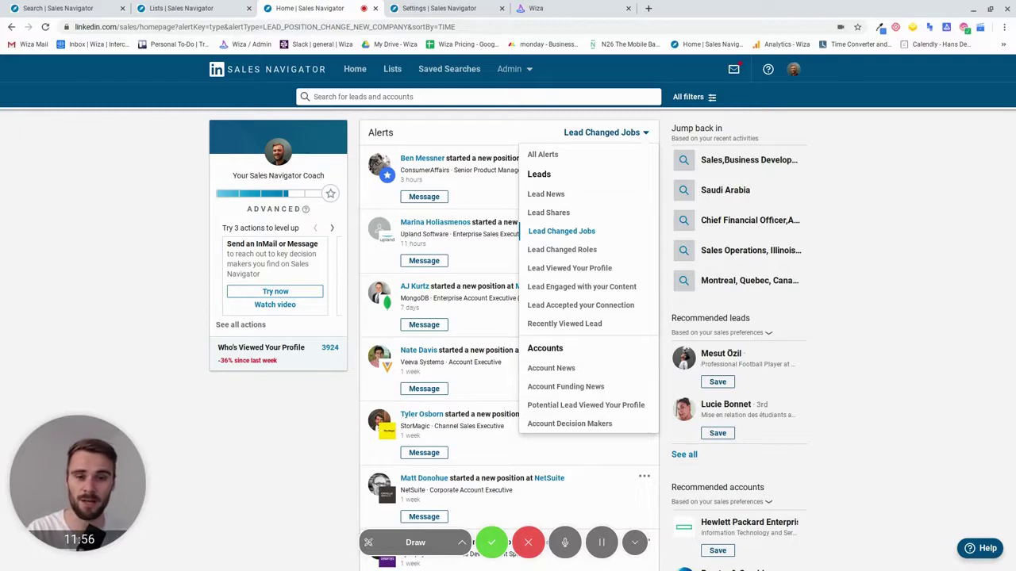
pyautogui.click(552, 231)
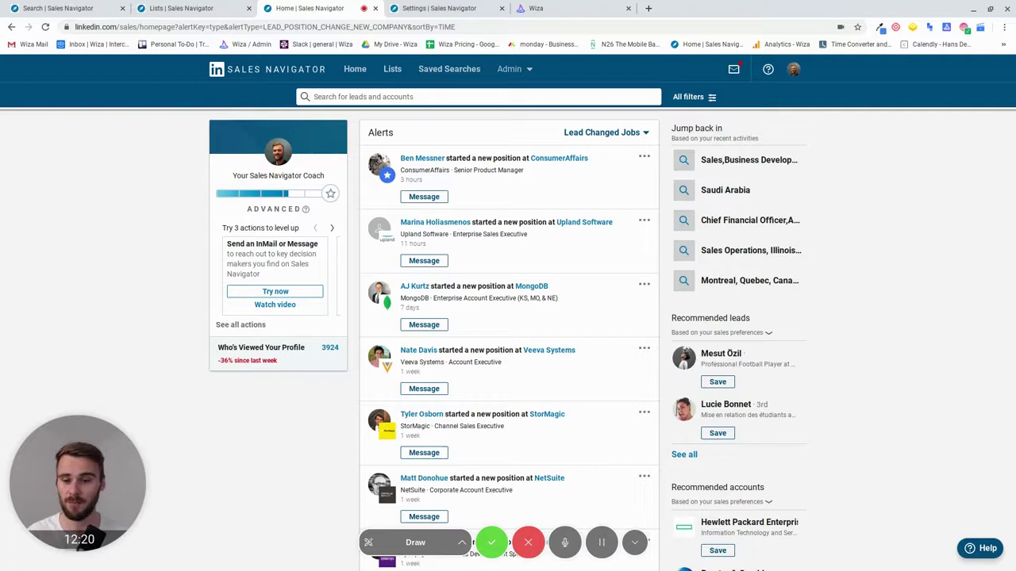
pyautogui.scroll(-2, 318, 406)
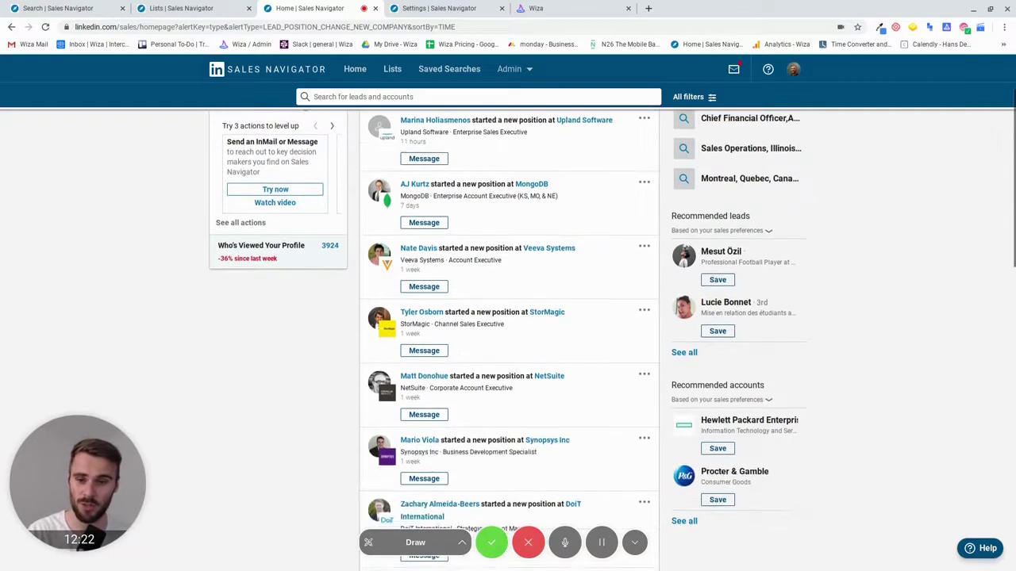
pyautogui.scroll(2, 317, 406)
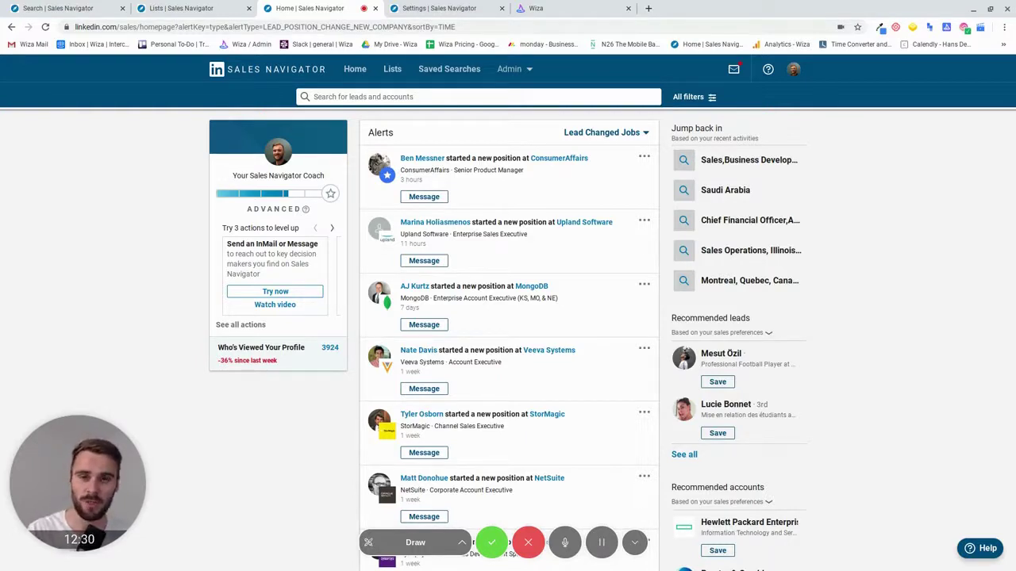
# Step: Open the notification and alert settings page, briefly opening and closing the account menu
pyautogui.click(405, 9)
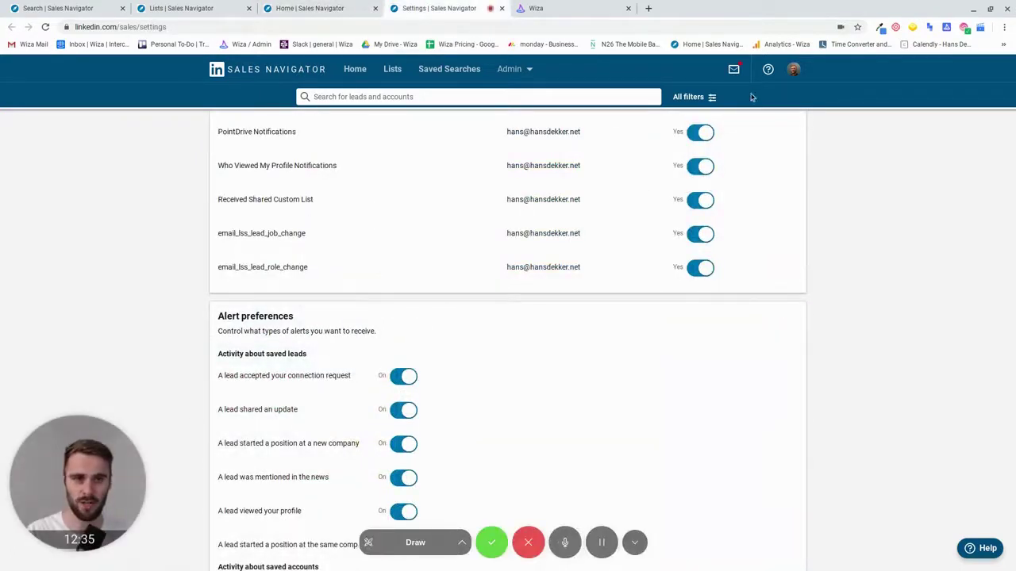
pyautogui.click(793, 70)
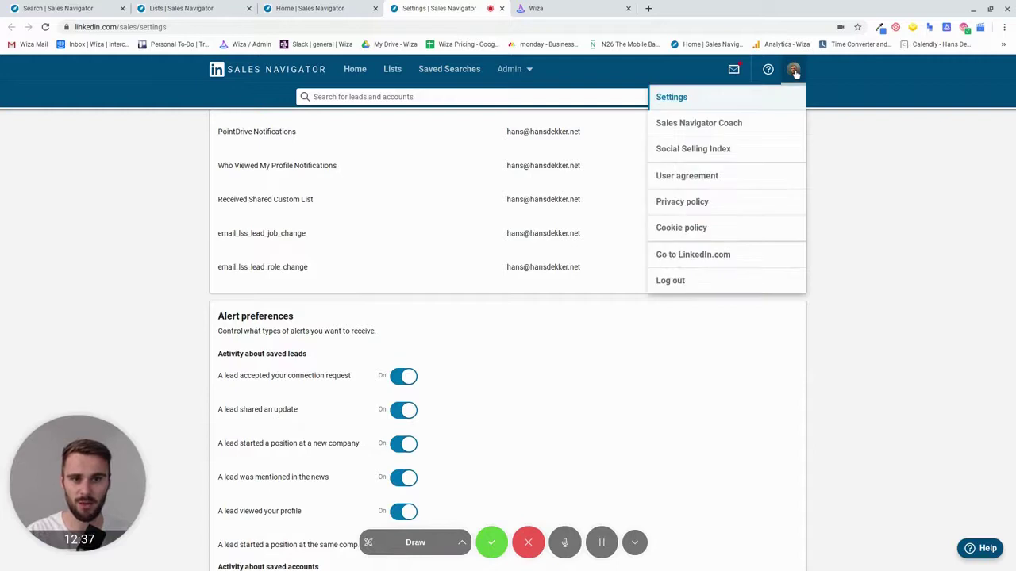
pyautogui.click(474, 350)
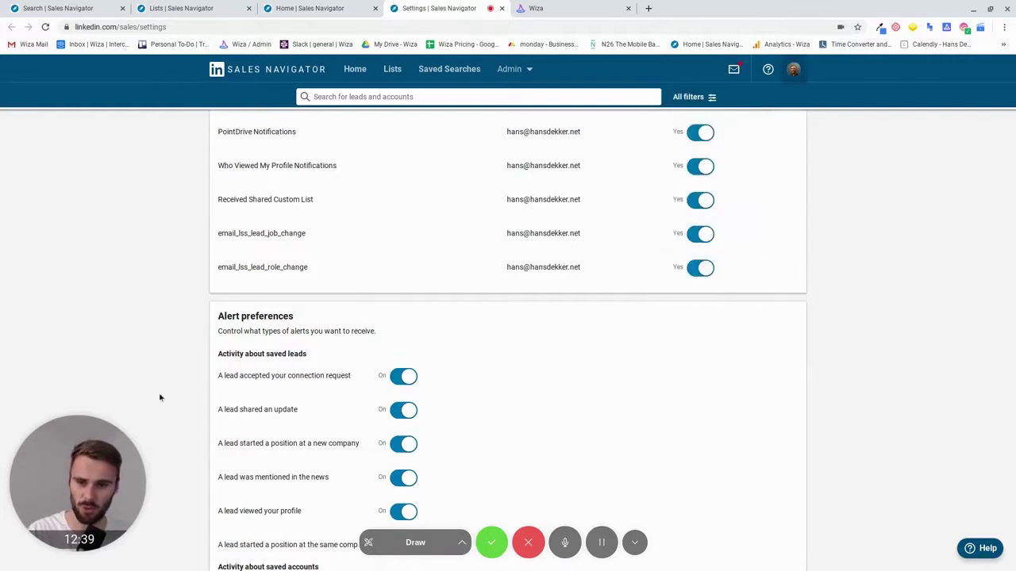
# Step: Confirm every lead and account alert preference is enabled, then return to Home alerts
pyautogui.scroll(-1, 159, 398)
pyautogui.scroll(-1, 192, 418)
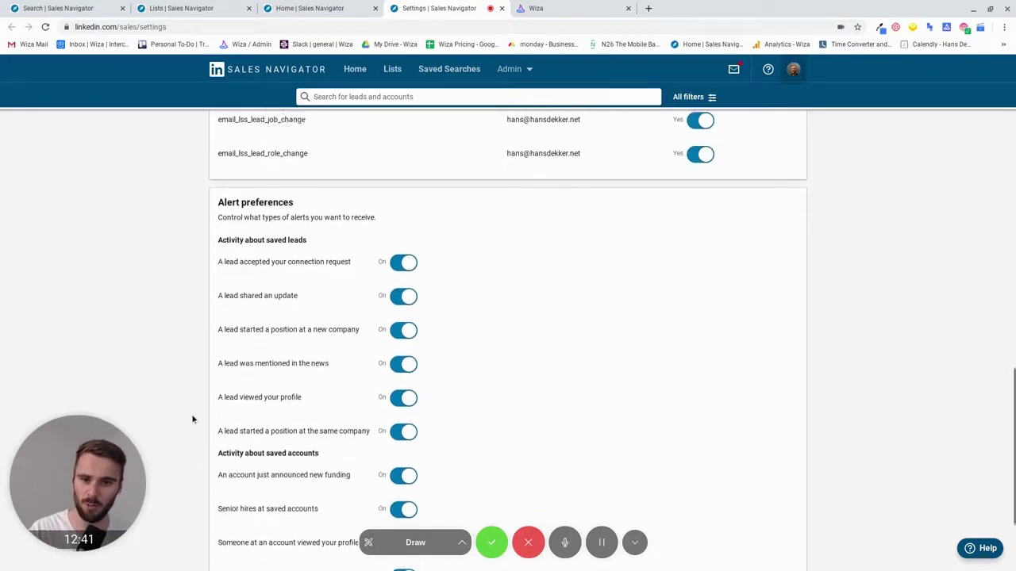
pyautogui.scroll(-1, 192, 419)
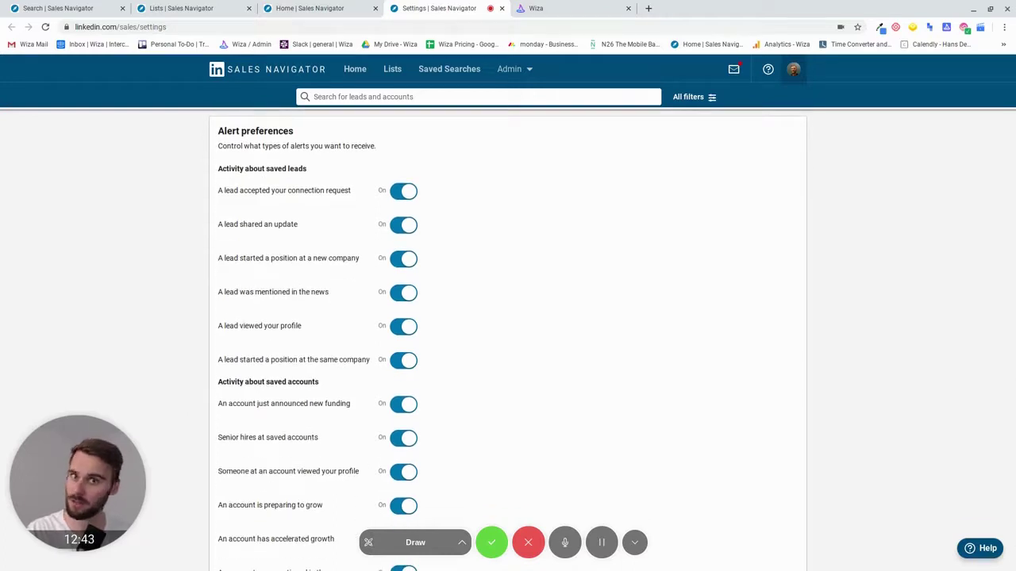
pyautogui.scroll(-1, 508, 341)
pyautogui.scroll(-1, 328, 412)
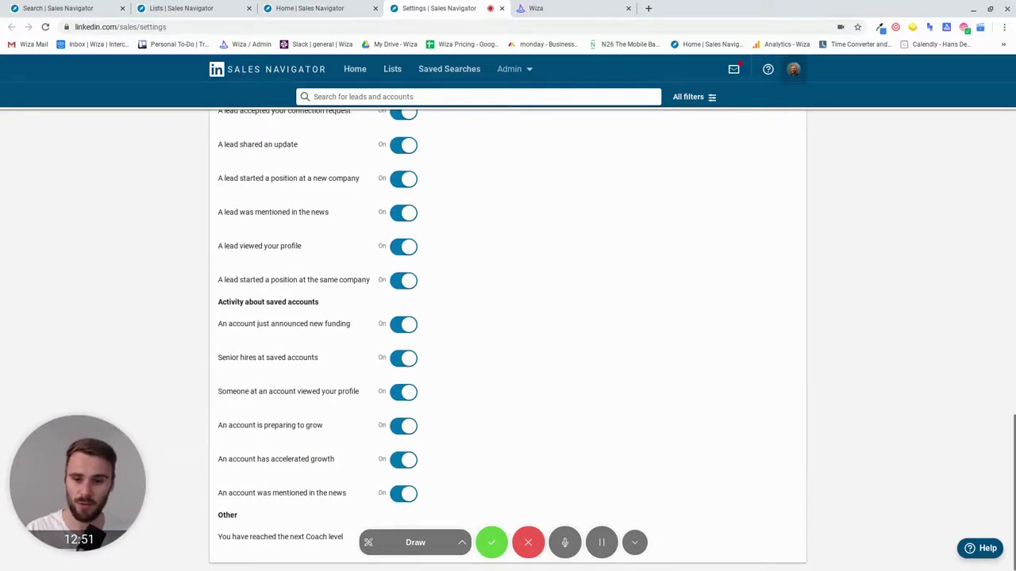
pyautogui.scroll(2, 203, 420)
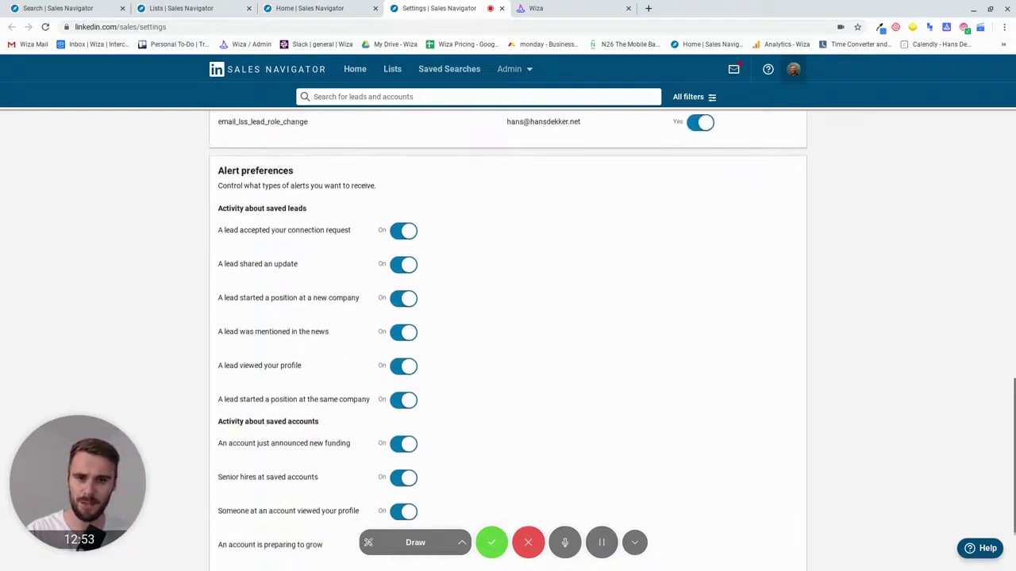
pyautogui.scroll(-1, 507, 342)
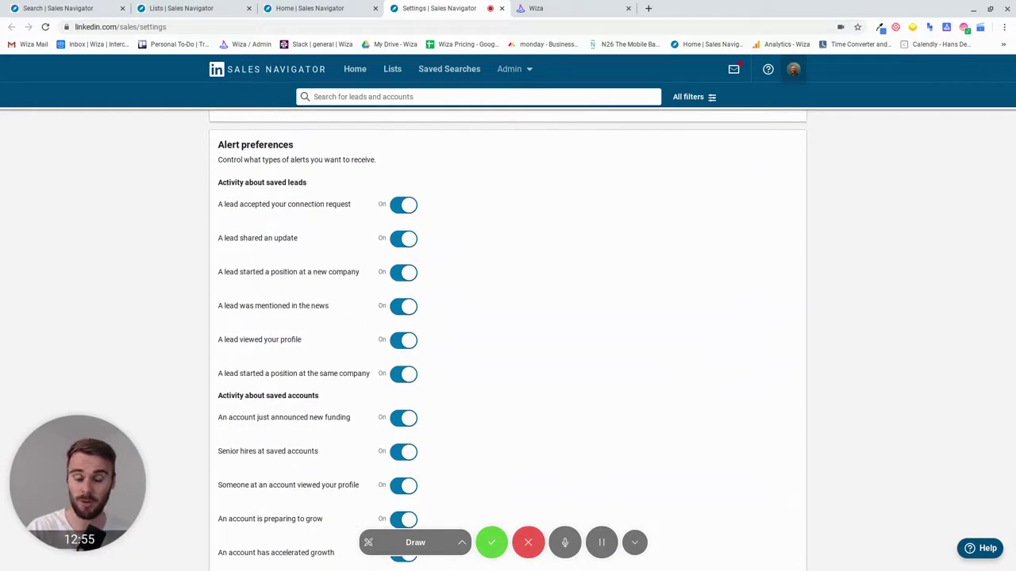
pyautogui.click(327, 8)
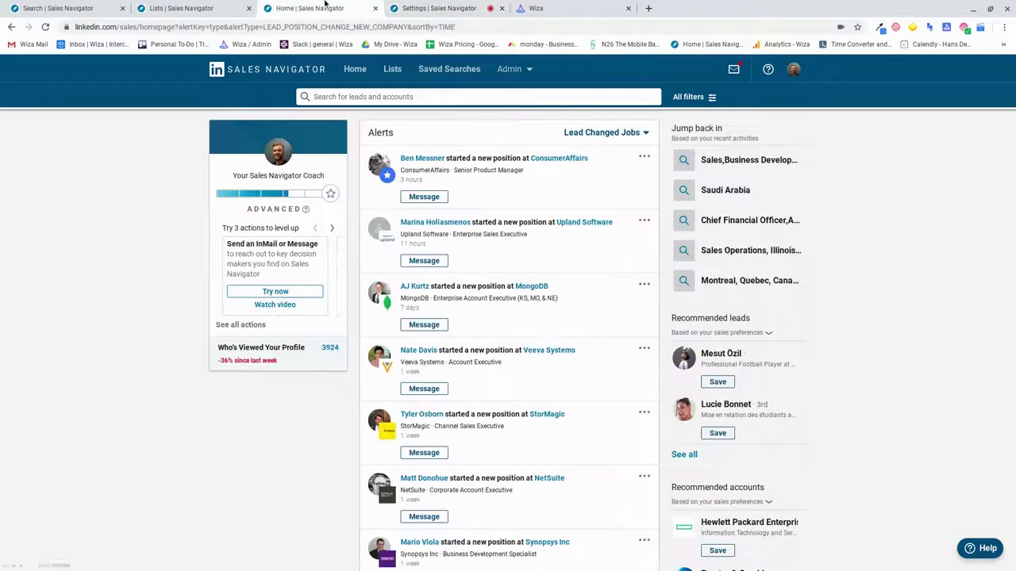
pyautogui.click(595, 132)
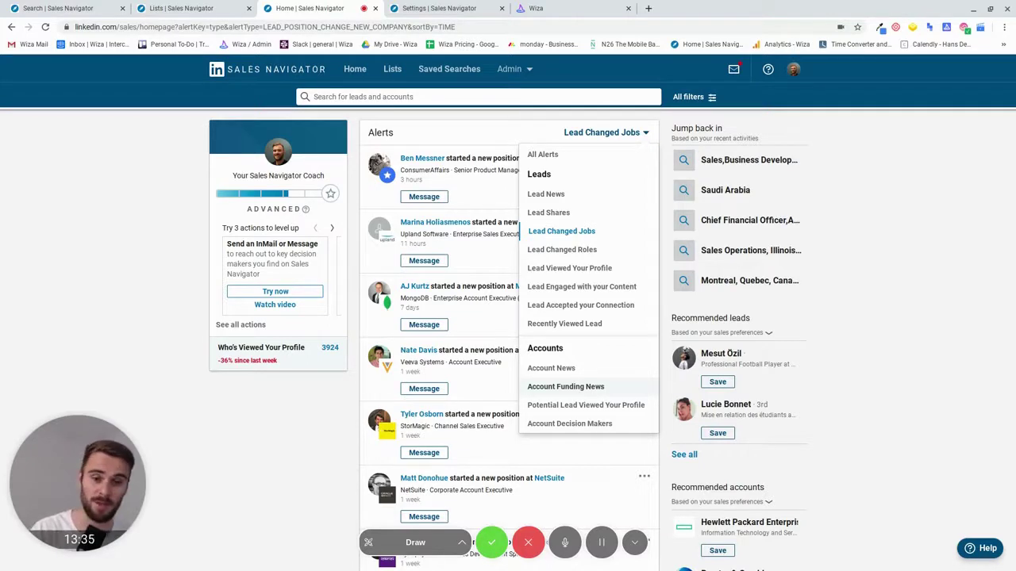
pyautogui.click(230, 438)
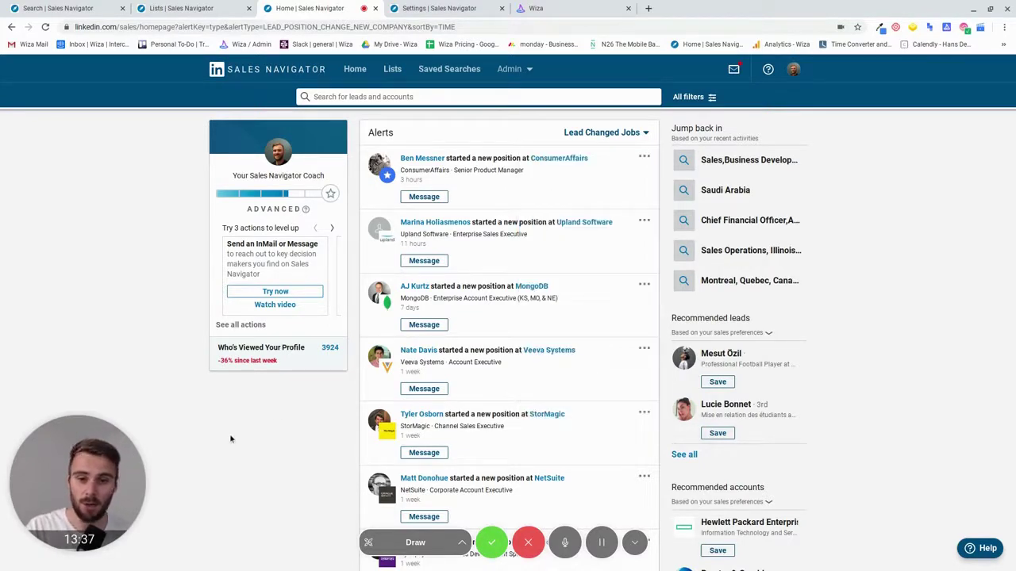